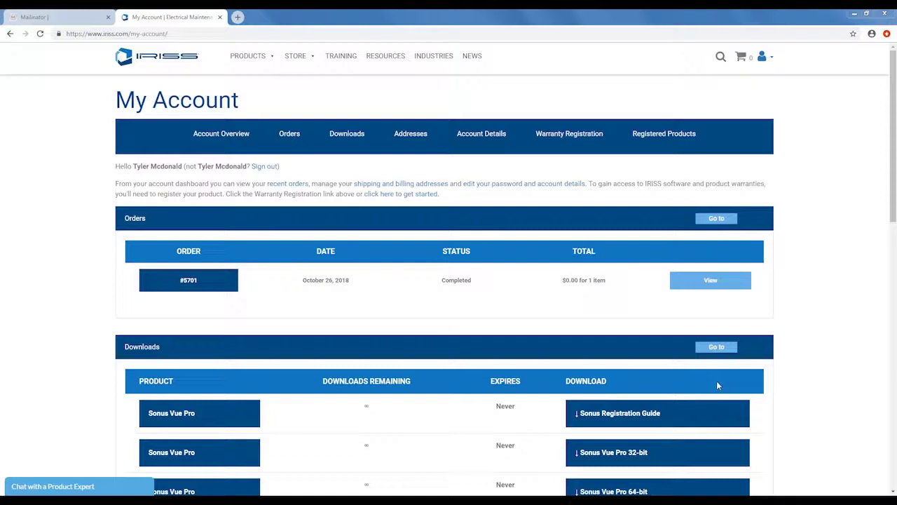
From the account menu, open the completed order's details listing the Sonus Vue Pro downloads
{"action": "left_click", "coordinate": [768, 58]}
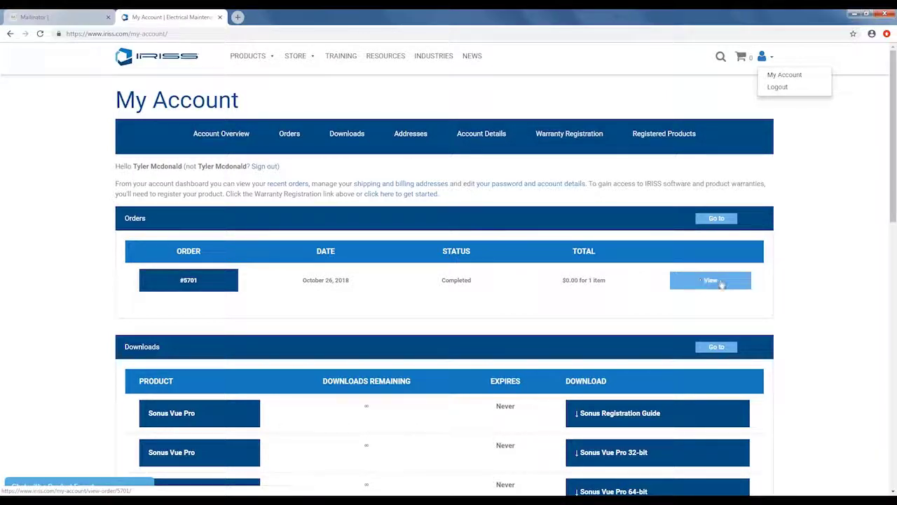
{"action": "left_click", "coordinate": [721, 283]}
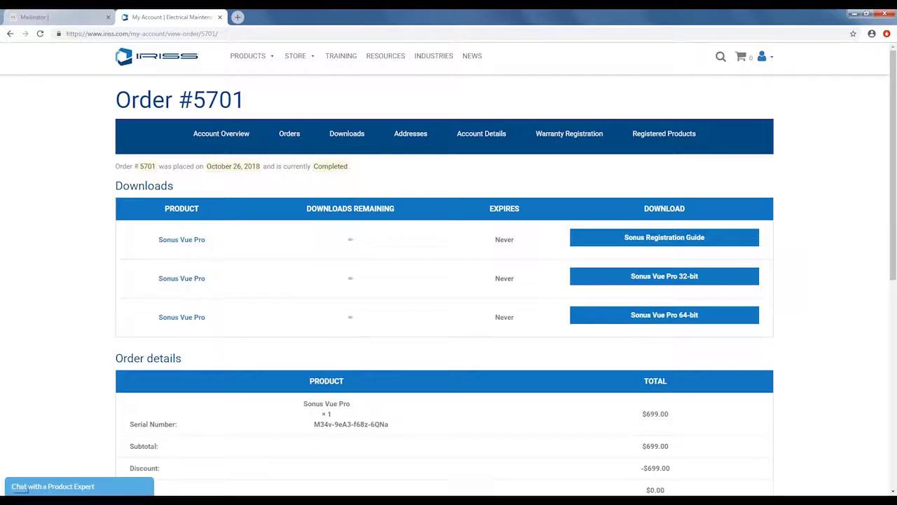
{"action": "left_click", "coordinate": [5, 494]}
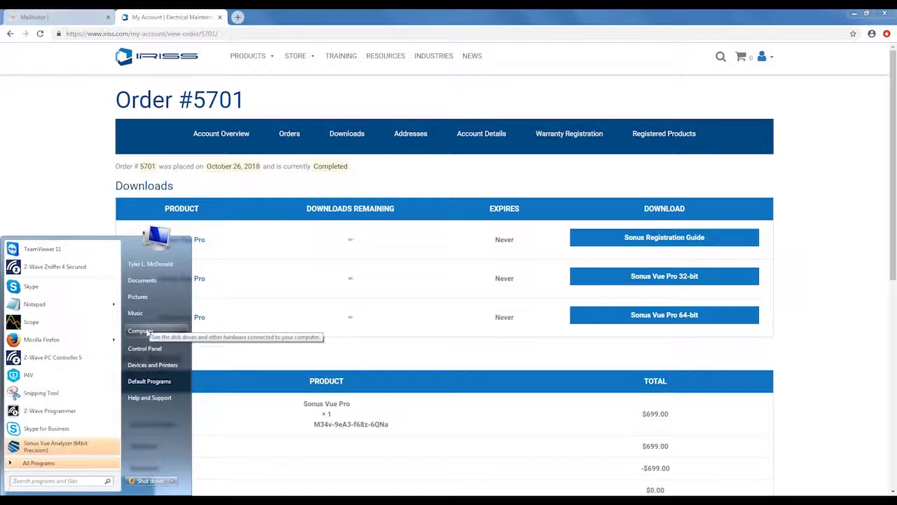
Confirm in Computer Properties that Windows is 64-bit, then download the Sonus Vue Pro 64-bit installer
{"action": "right_click", "coordinate": [147, 334]}
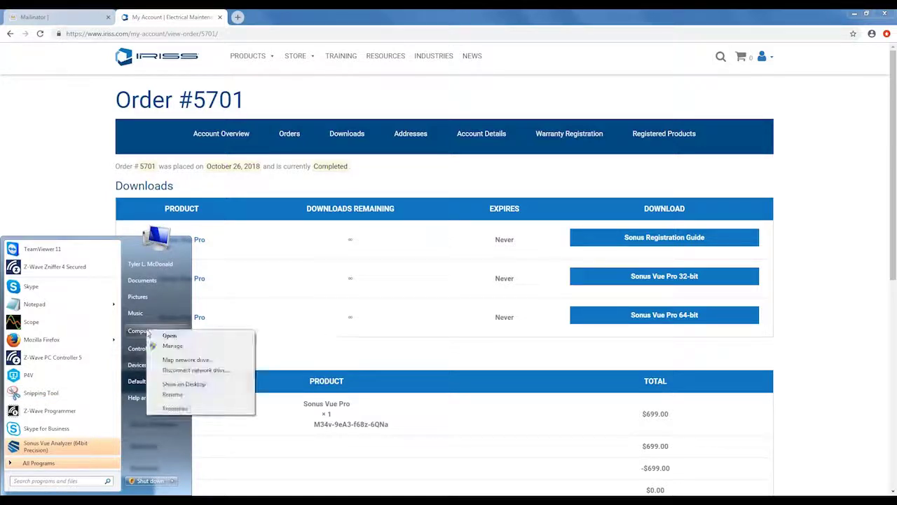
{"action": "left_click", "coordinate": [176, 409]}
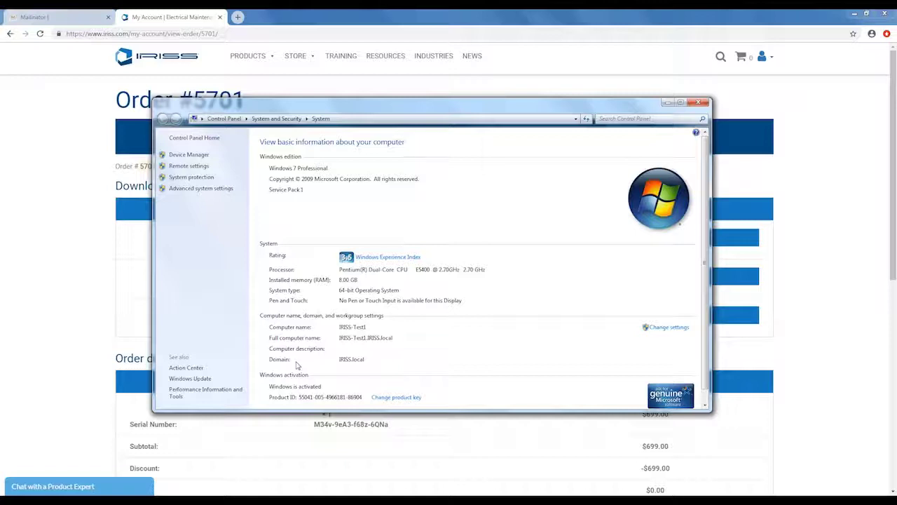
{"action": "left_click", "coordinate": [698, 102]}
{"action": "left_click", "coordinate": [691, 316]}
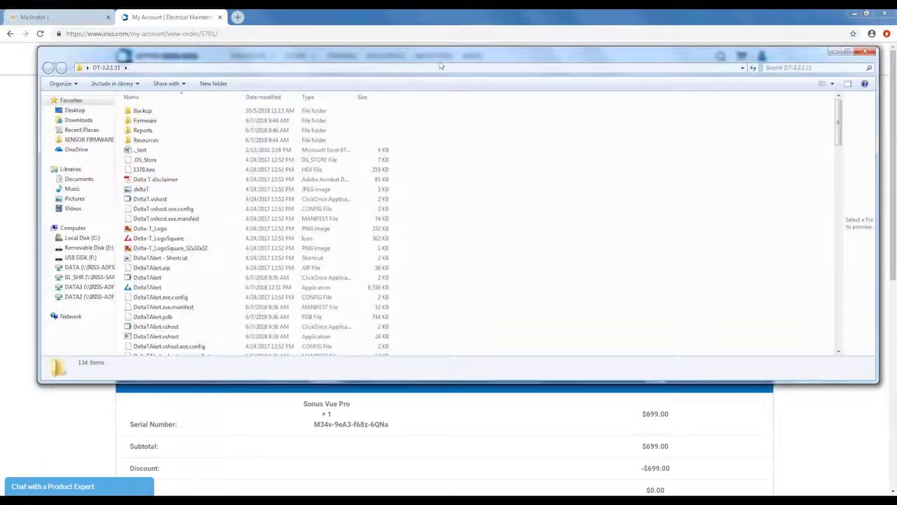
Show the Downloads folder in Explorer and select the Sonus+Vue+-+Win64+-+Setup file
{"action": "left_click_drag", "start_coordinate": [454, 58], "coordinate": [424, 110]}
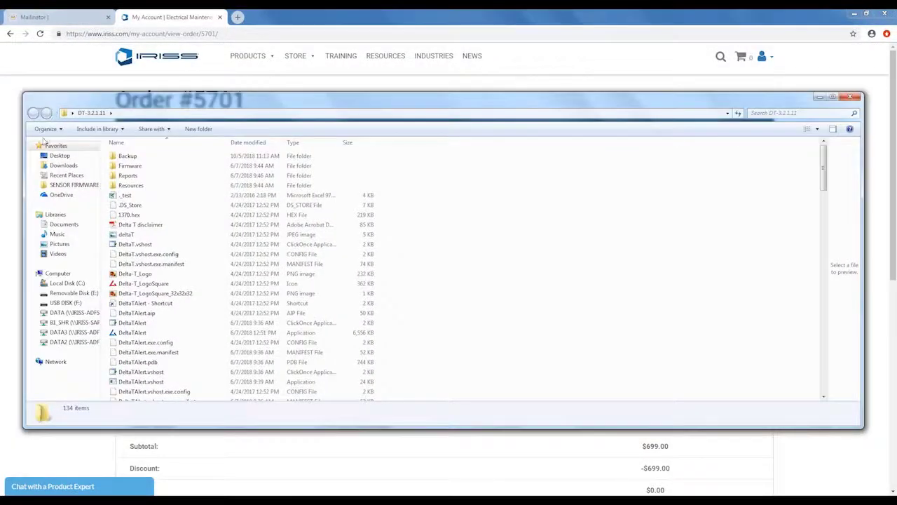
{"action": "left_click", "coordinate": [64, 166]}
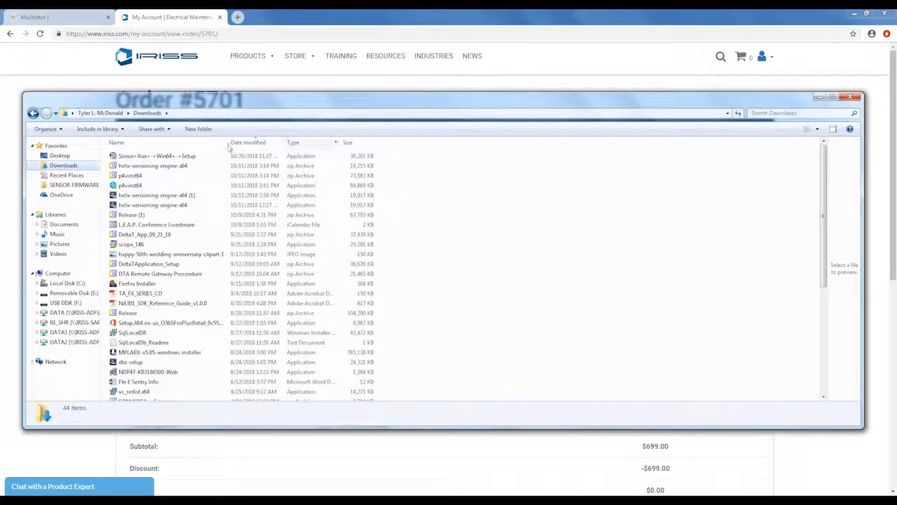
{"action": "left_click", "coordinate": [185, 157]}
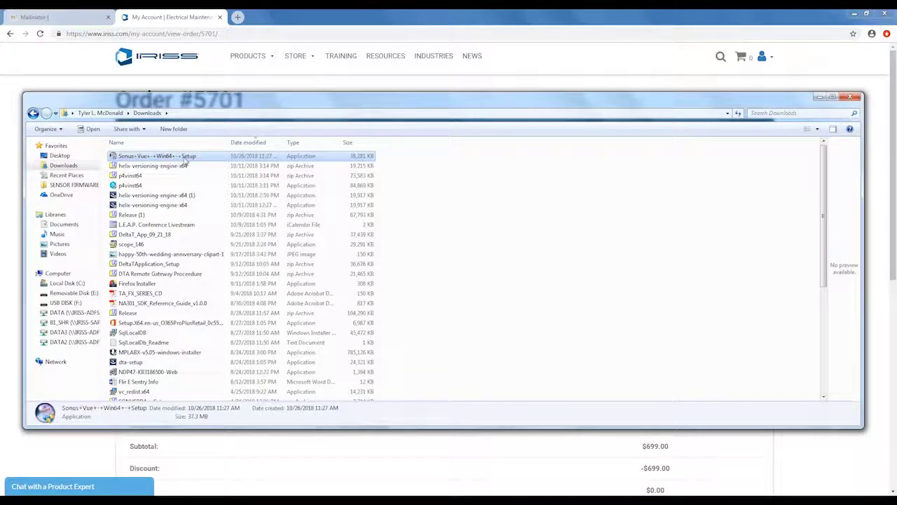
Run the Sonus Vue Win64 setup, remove the old version, accept the licence, and install to the default folder
{"action": "double_click", "coordinate": [185, 158]}
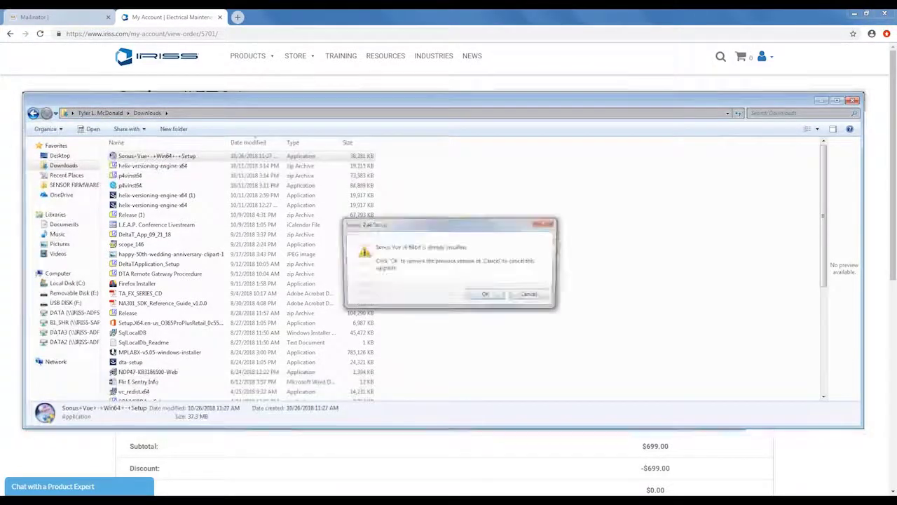
{"action": "left_click", "coordinate": [489, 295]}
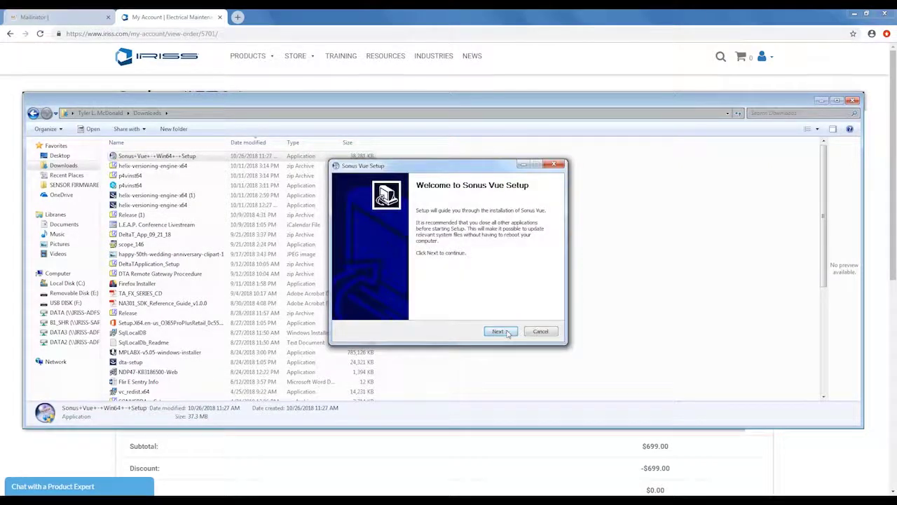
{"action": "left_click", "coordinate": [507, 333]}
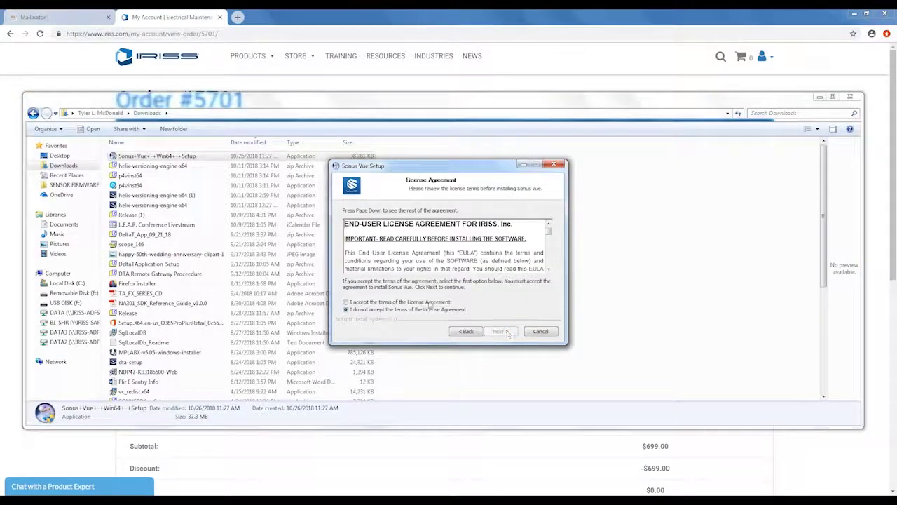
{"action": "left_click", "coordinate": [346, 302]}
{"action": "left_click", "coordinate": [500, 332]}
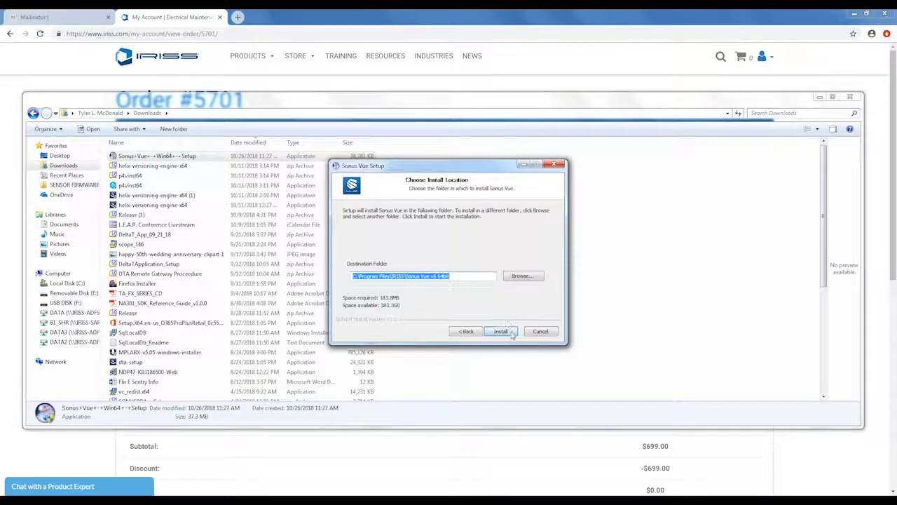
{"action": "left_click", "coordinate": [511, 332]}
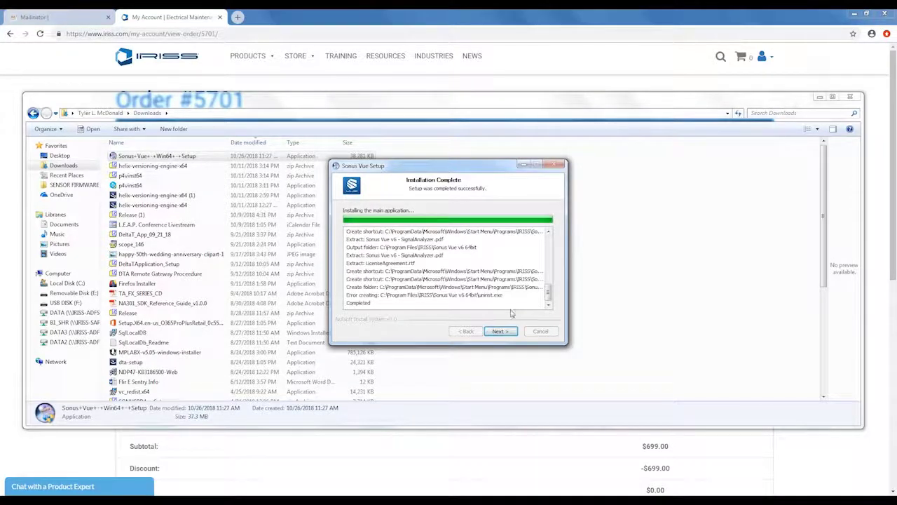
{"action": "left_click", "coordinate": [506, 334]}
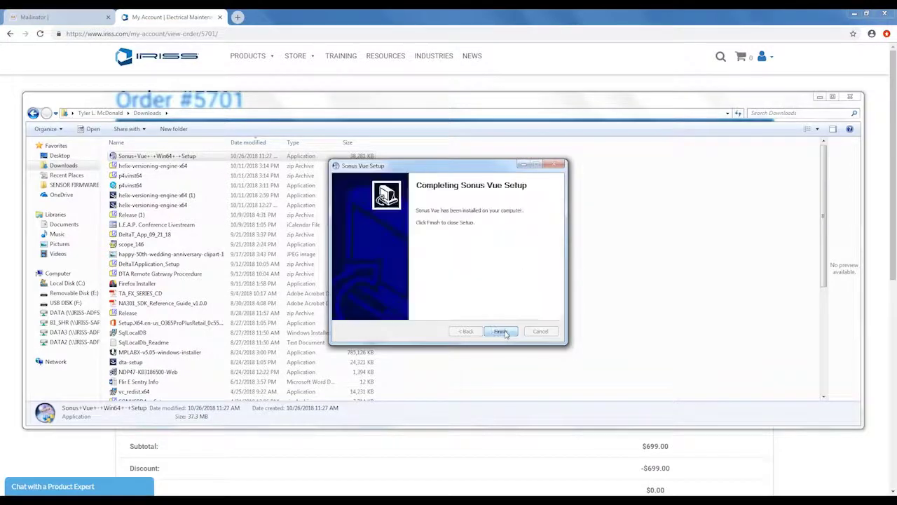
{"action": "left_click", "coordinate": [501, 332]}
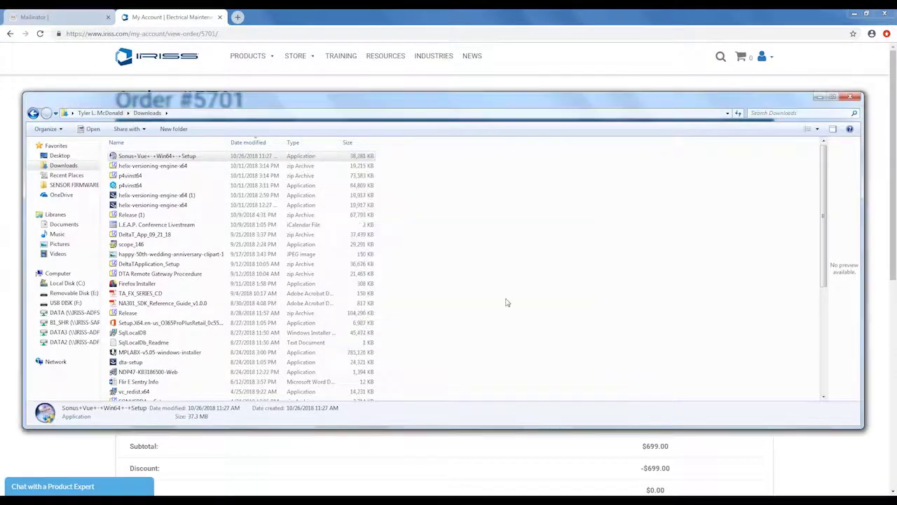
Close Downloads, launch Sonus Vue Analyzer, and enter the account e-mail as the username
{"action": "left_click", "coordinate": [850, 96]}
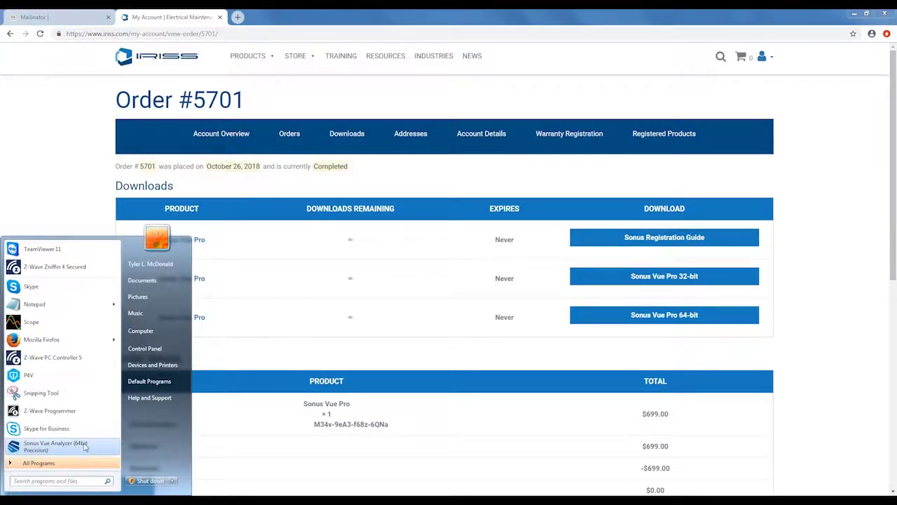
{"action": "left_click", "coordinate": [85, 446]}
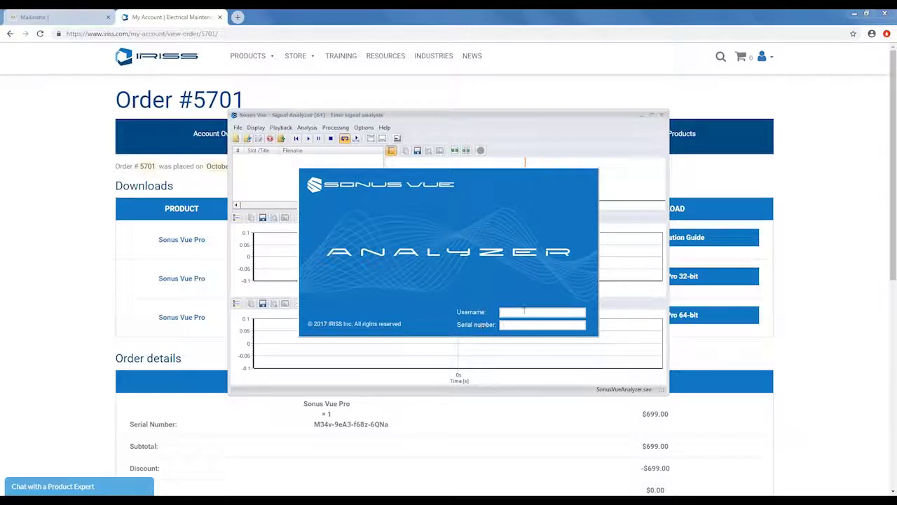
Copy the serial number from the order page into the analyzer's Serial number field and submit the login
{"action": "left_click", "coordinate": [58, 320]}
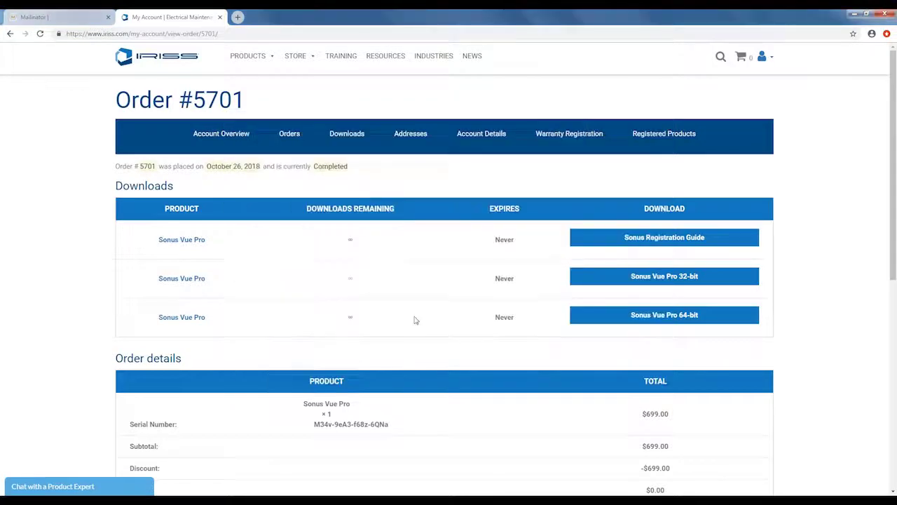
{"action": "scroll", "coordinate": [542, 354], "scroll_direction": "down", "scroll_amount": 2}
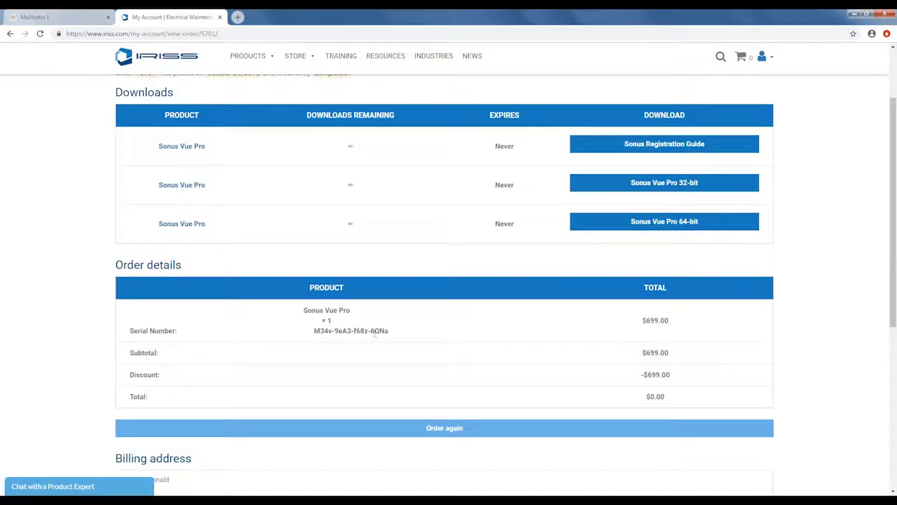
{"action": "left_click_drag", "start_coordinate": [389, 331], "coordinate": [314, 331]}
{"action": "scroll", "coordinate": [401, 310], "scroll_direction": "up", "scroll_amount": 2}
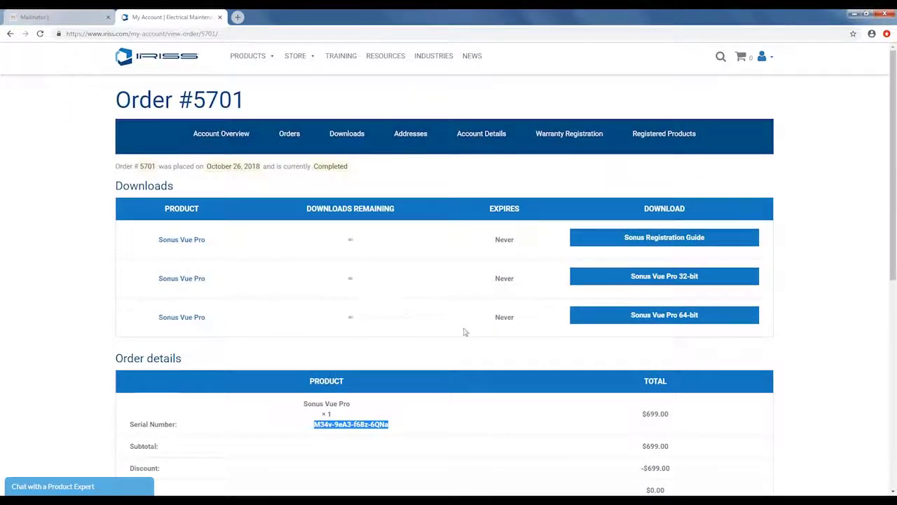
{"action": "scroll", "coordinate": [464, 332], "scroll_direction": "down", "scroll_amount": 1}
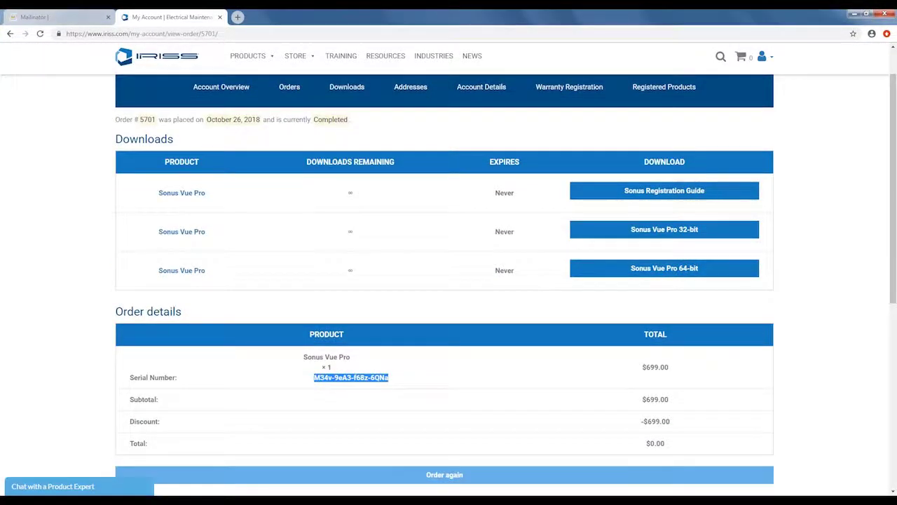
{"action": "mouse_move", "coordinate": [417, 499]}
{"action": "left_click", "coordinate": [417, 454]}
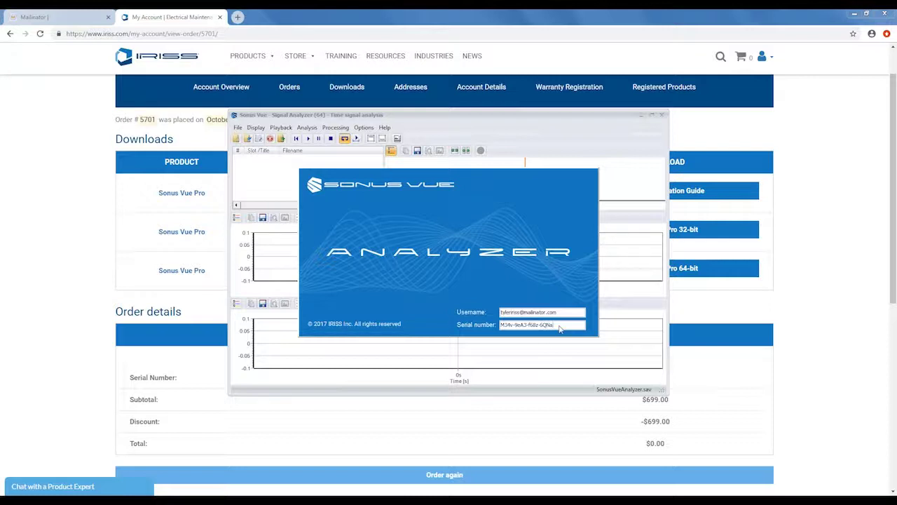
{"action": "key", "text": "Return"}
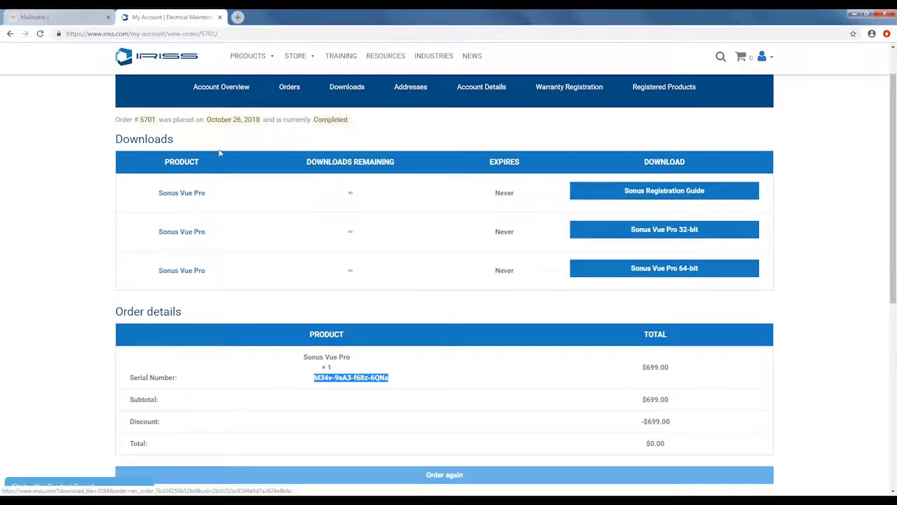
{"action": "scroll", "coordinate": [210, 147], "scroll_direction": "up", "scroll_amount": 1}
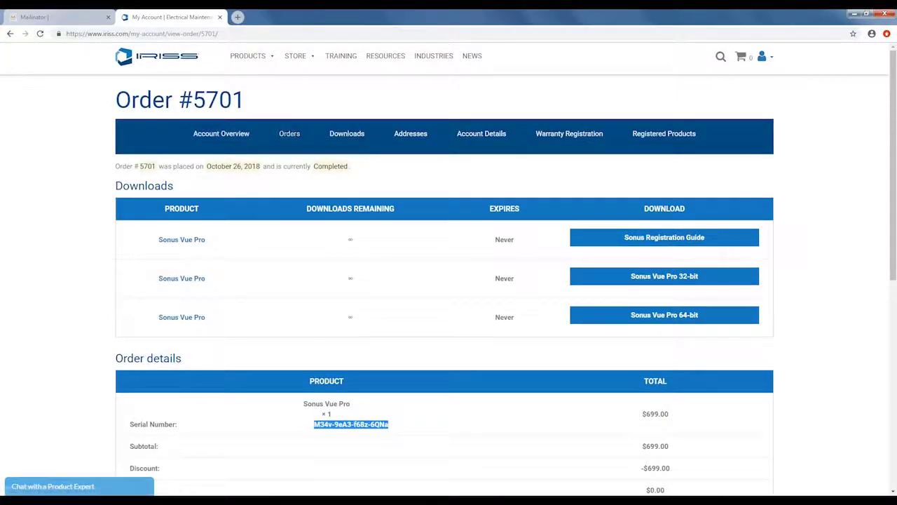
{"action": "left_click", "coordinate": [288, 133]}
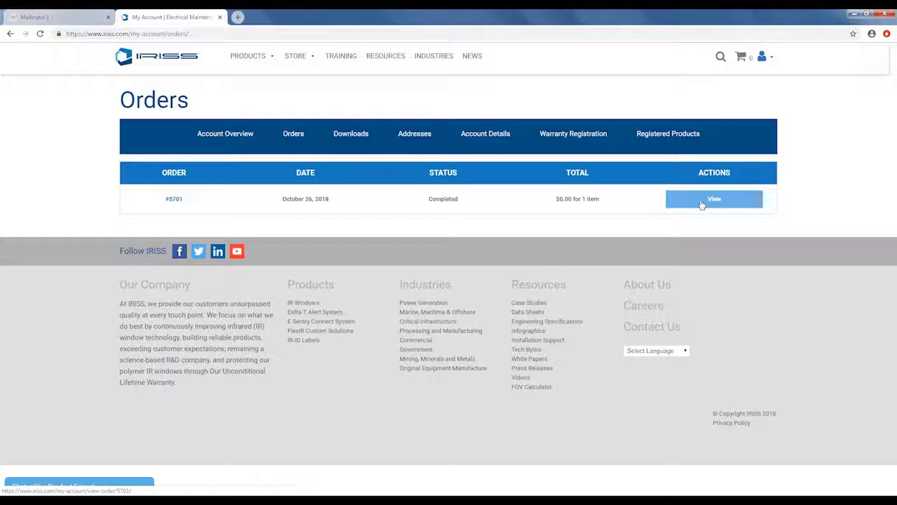
Edit the Sonus Vue Pro registration in Registered Products, delete its Device ID, and submit
{"action": "left_click", "coordinate": [665, 137]}
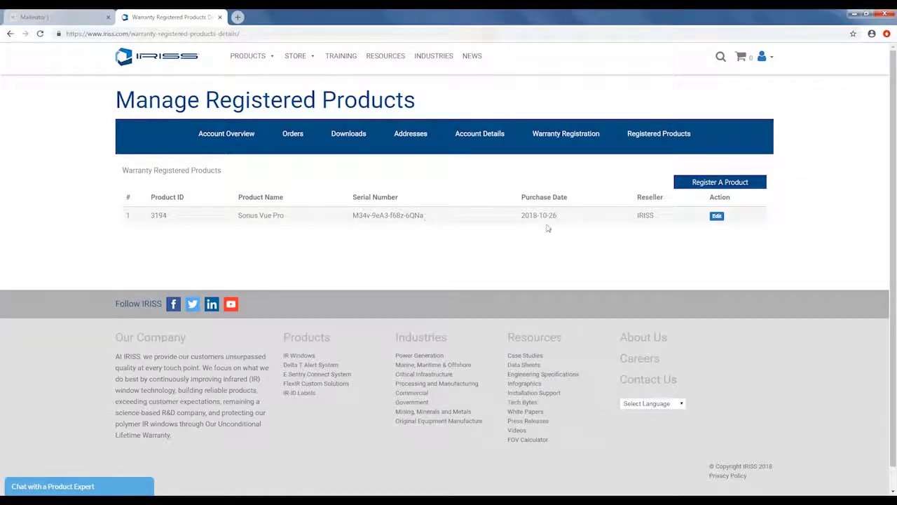
{"action": "left_click", "coordinate": [716, 217]}
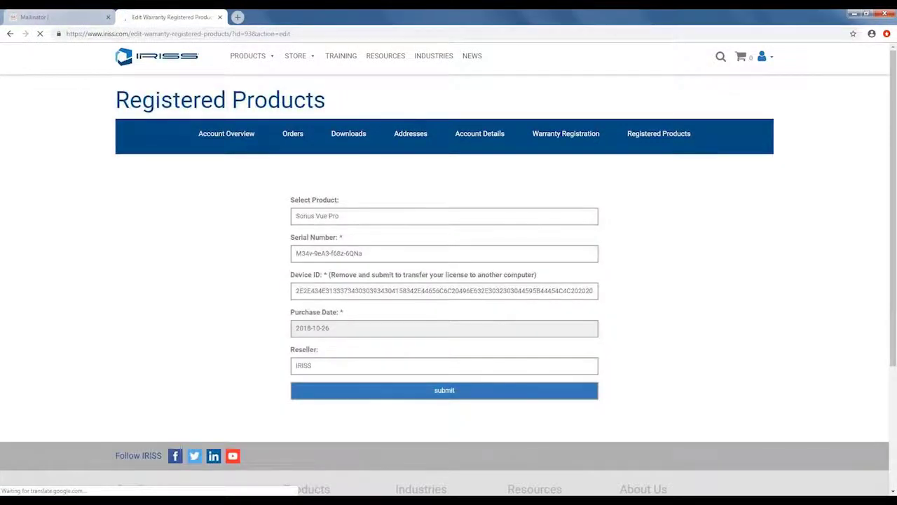
{"action": "double_click", "coordinate": [591, 290]}
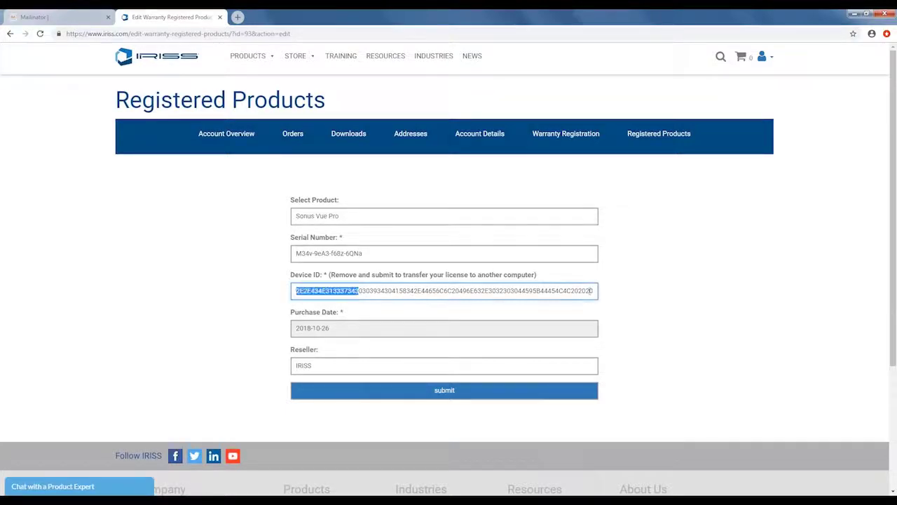
{"action": "mouse_move", "coordinate": [591, 290]}
{"action": "left_mouse_down"}
{"action": "mouse_move", "coordinate": [675, 294]}
{"action": "mouse_move", "coordinate": [609, 297]}
{"action": "left_mouse_up"}
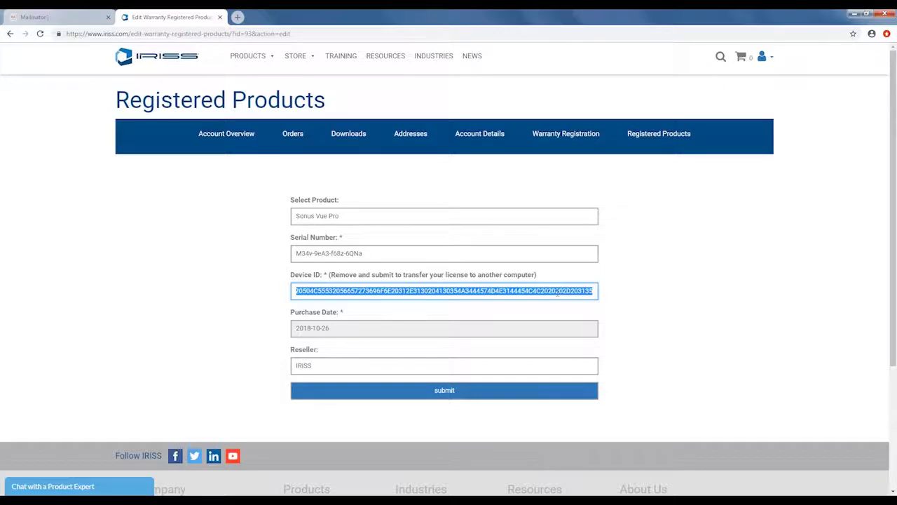
{"action": "key", "text": "BackSpace"}
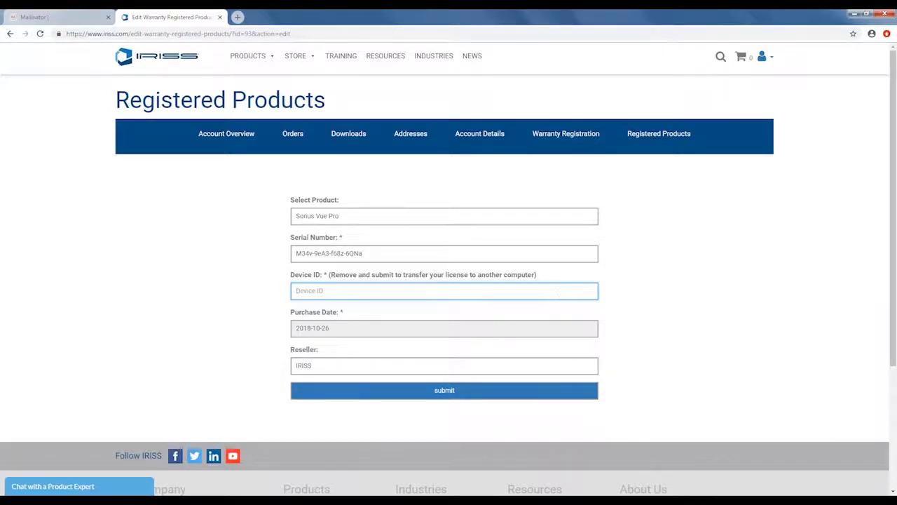
{"action": "left_click", "coordinate": [451, 394]}
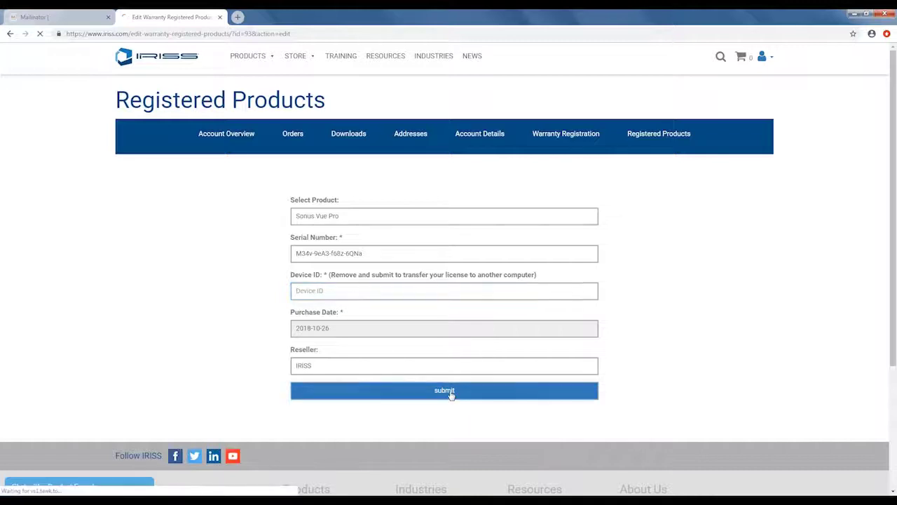